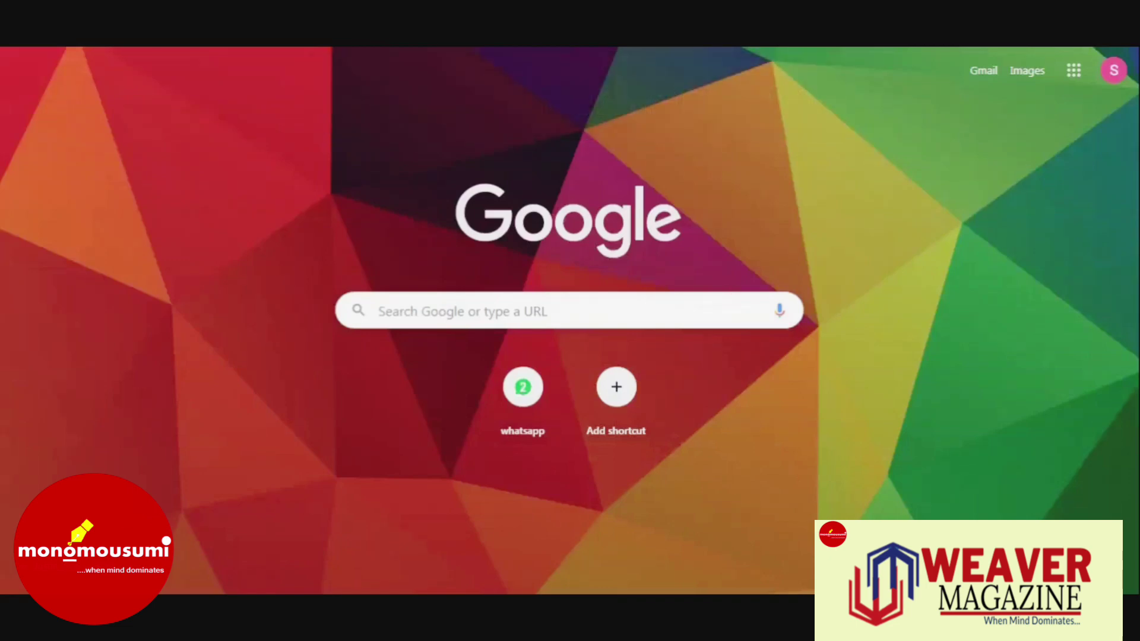
{"action": "left_click", "coordinate": [451, 311]}
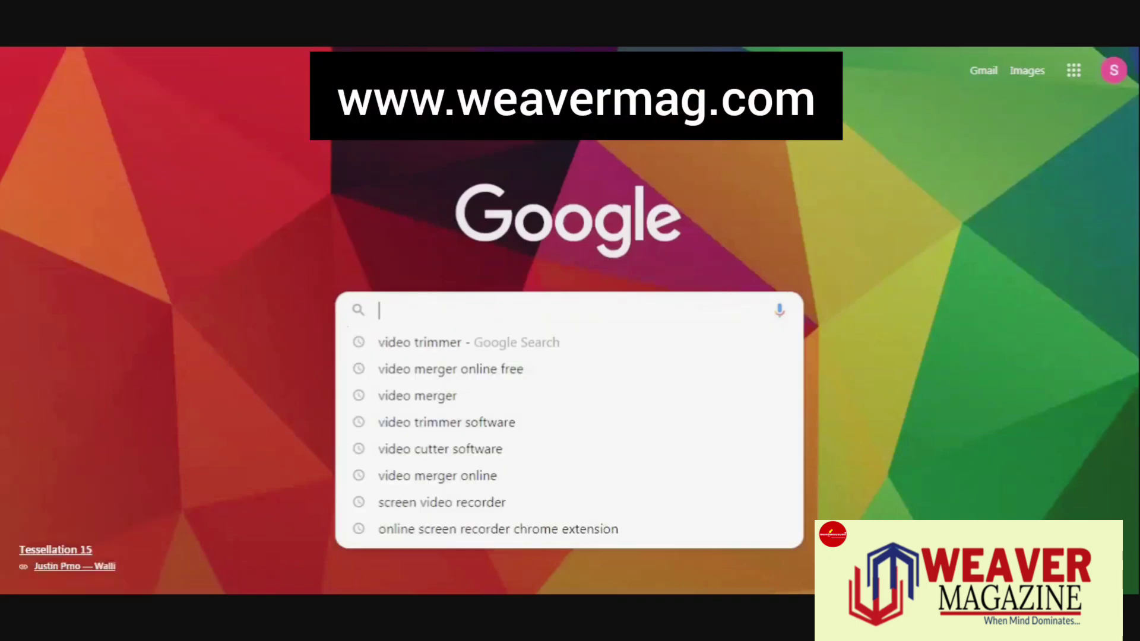
{"action": "type", "text": "www"}
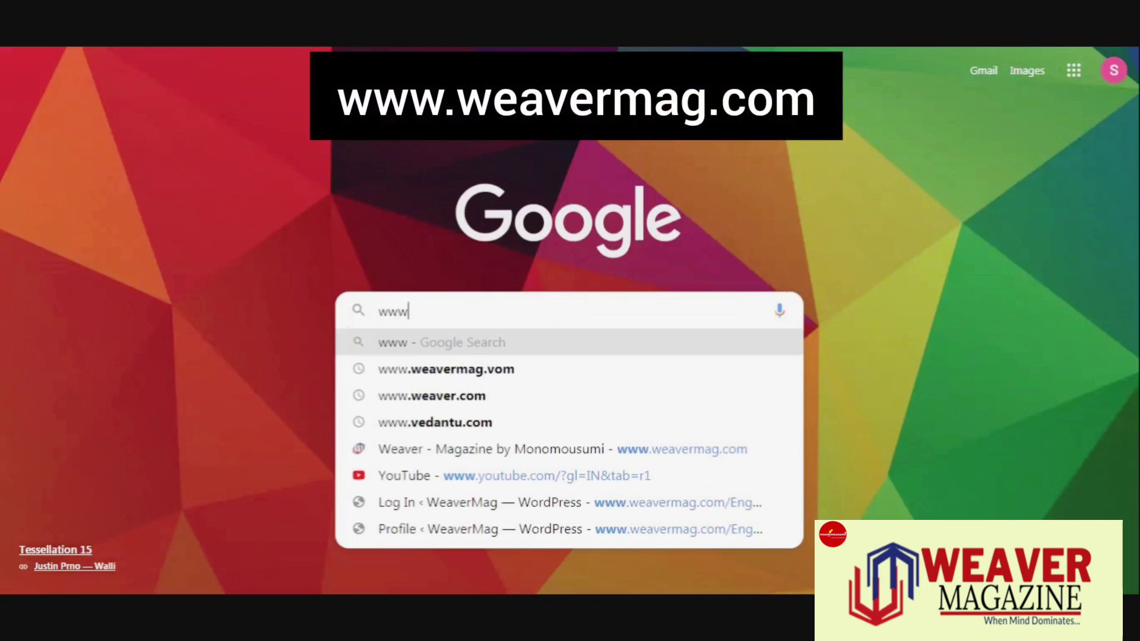
{"action": "type", "text": ".wea"}
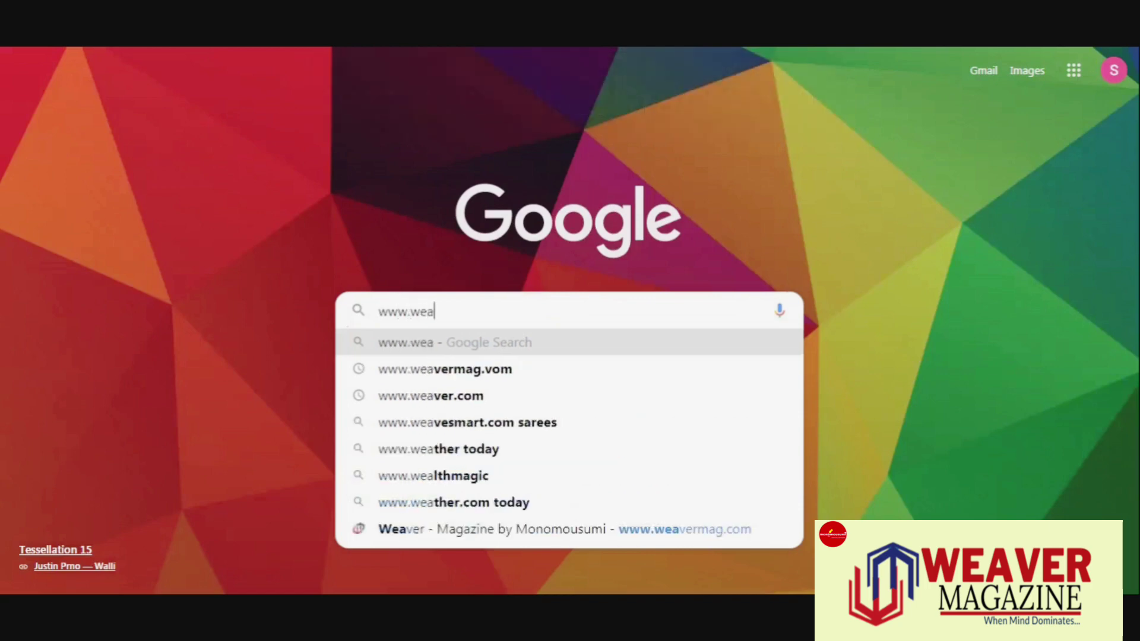
{"action": "type", "text": "verm"}
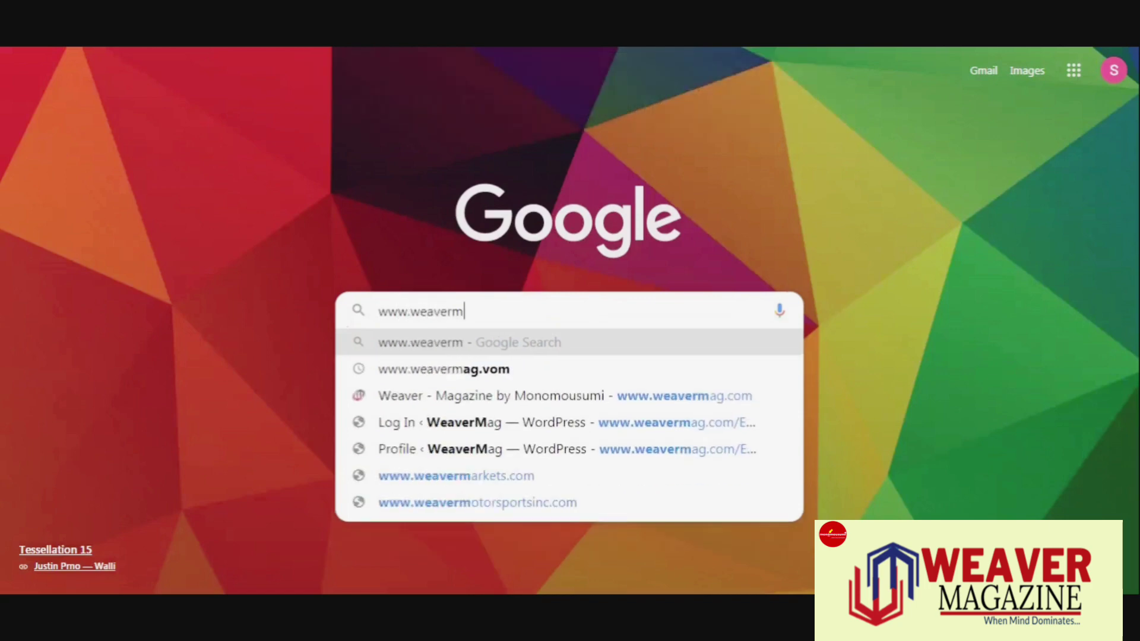
{"action": "type", "text": "ag."}
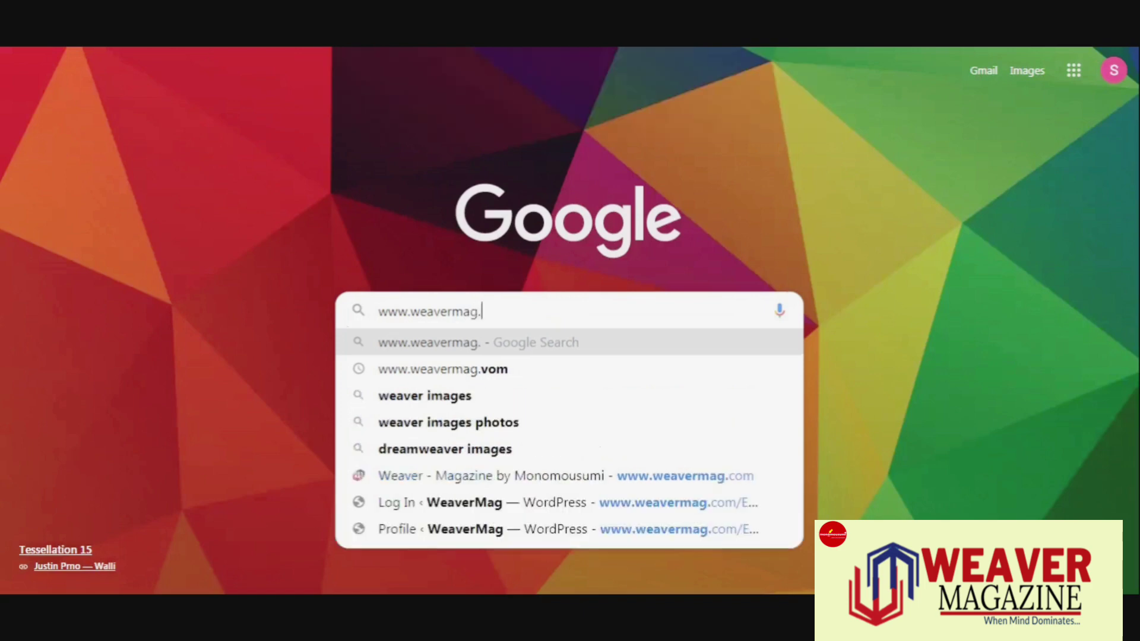
{"action": "type", "text": "com"}
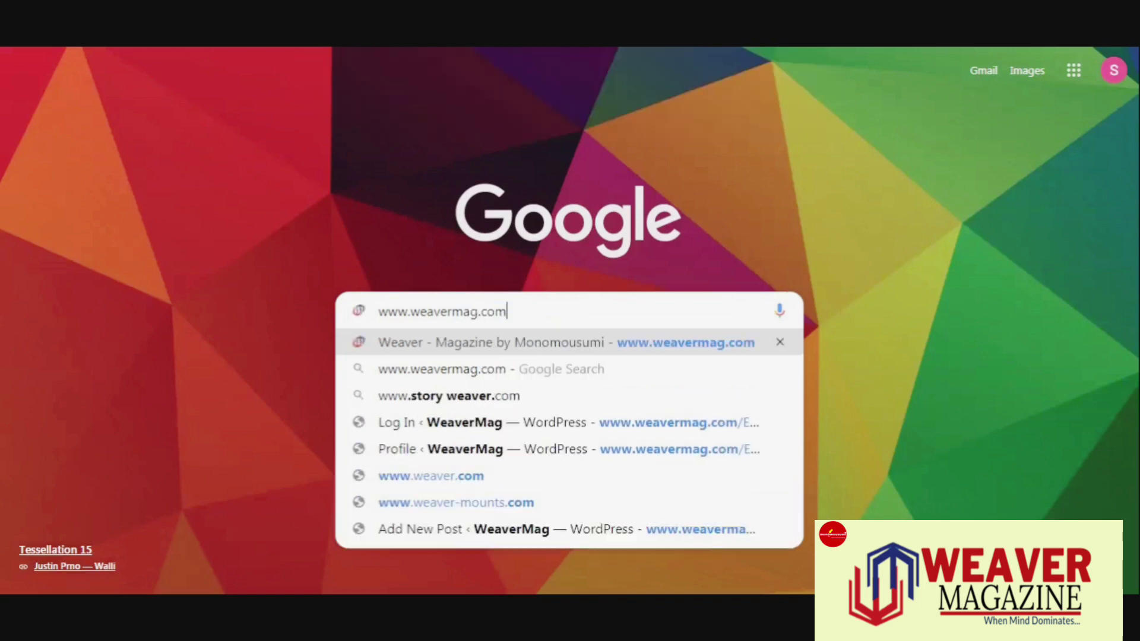
{"action": "key", "text": "Return"}
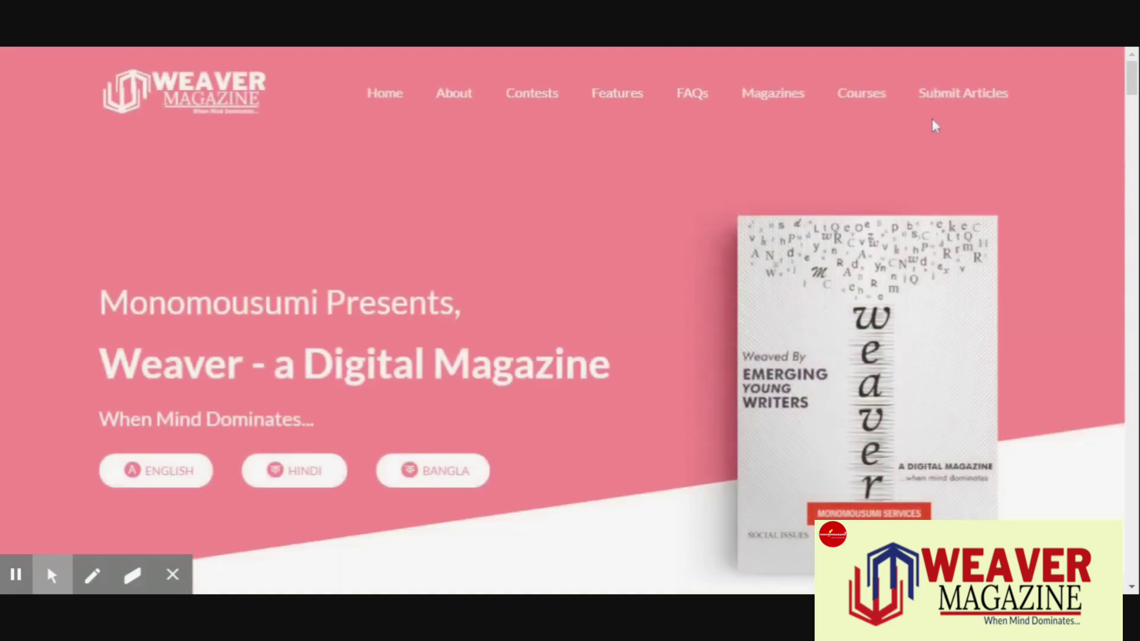
Step: Log in to WordPress through the Submit Articles link to reach the Dashboard
{"action": "left_click", "coordinate": [971, 100]}
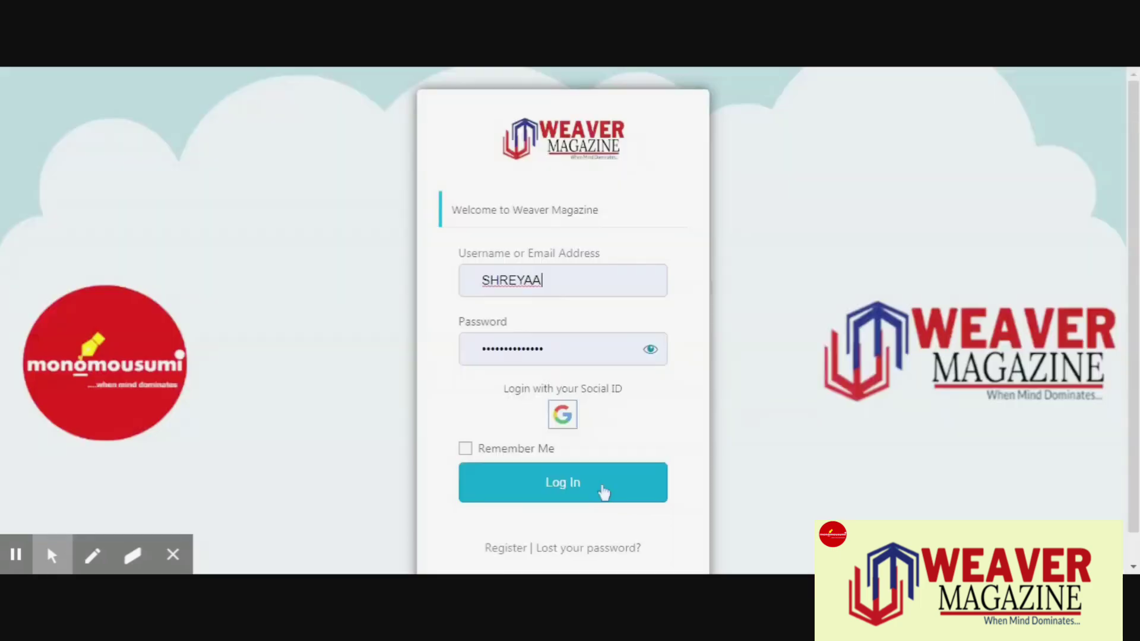
{"action": "left_click", "coordinate": [603, 491]}
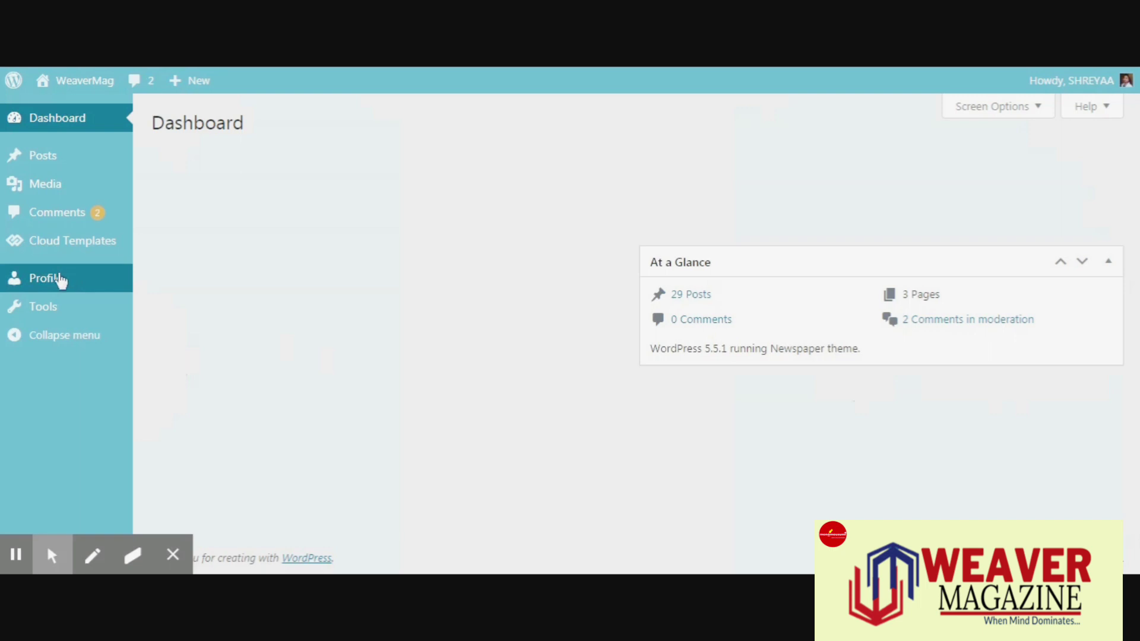
Step: Save the Profile page with Update Profile
{"action": "left_click", "coordinate": [61, 279]}
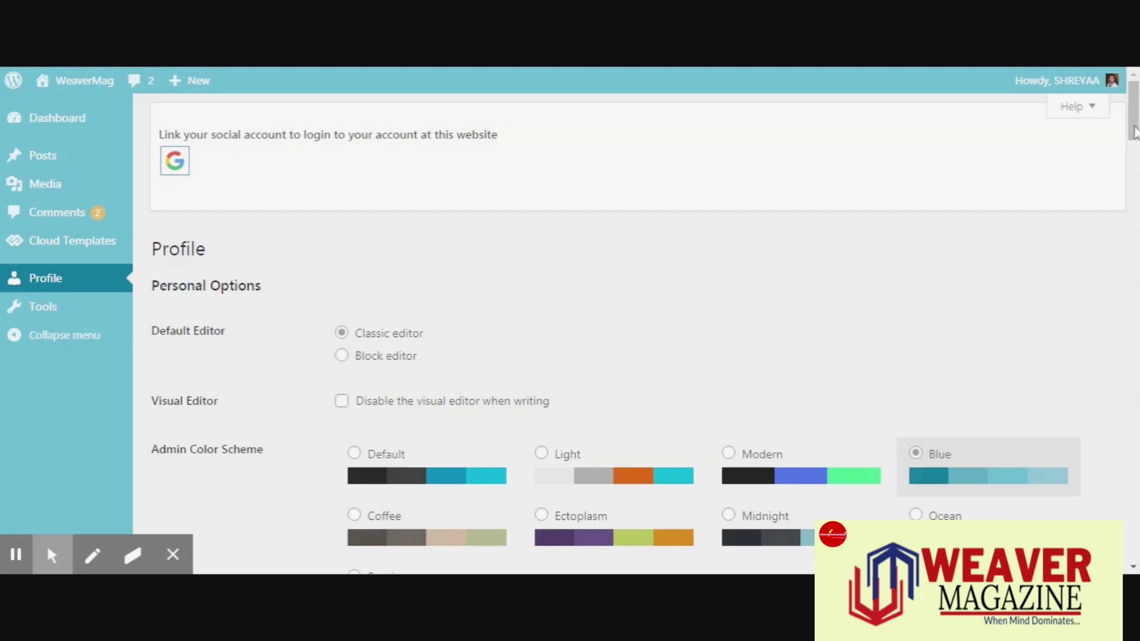
{"action": "left_click_drag", "start_coordinate": [1134, 132], "coordinate": [1135, 218]}
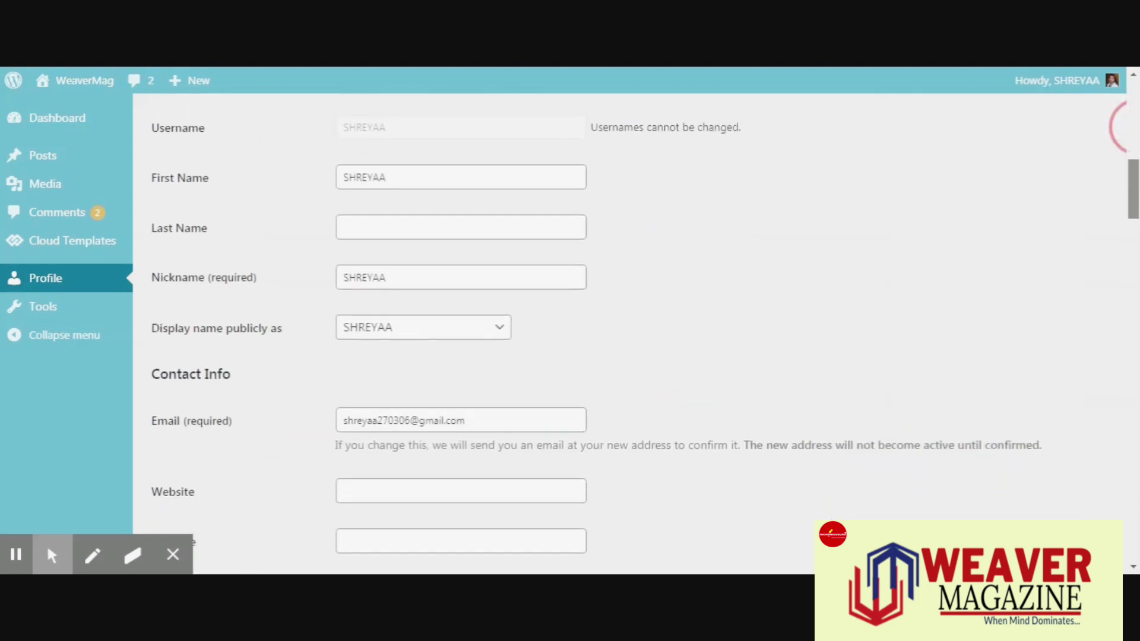
{"action": "scroll", "coordinate": [645, 339], "scroll_direction": "down", "scroll_amount": 2}
{"action": "scroll", "coordinate": [646, 339], "scroll_direction": "down", "scroll_amount": 2}
{"action": "scroll", "coordinate": [646, 339], "scroll_direction": "down", "scroll_amount": 2}
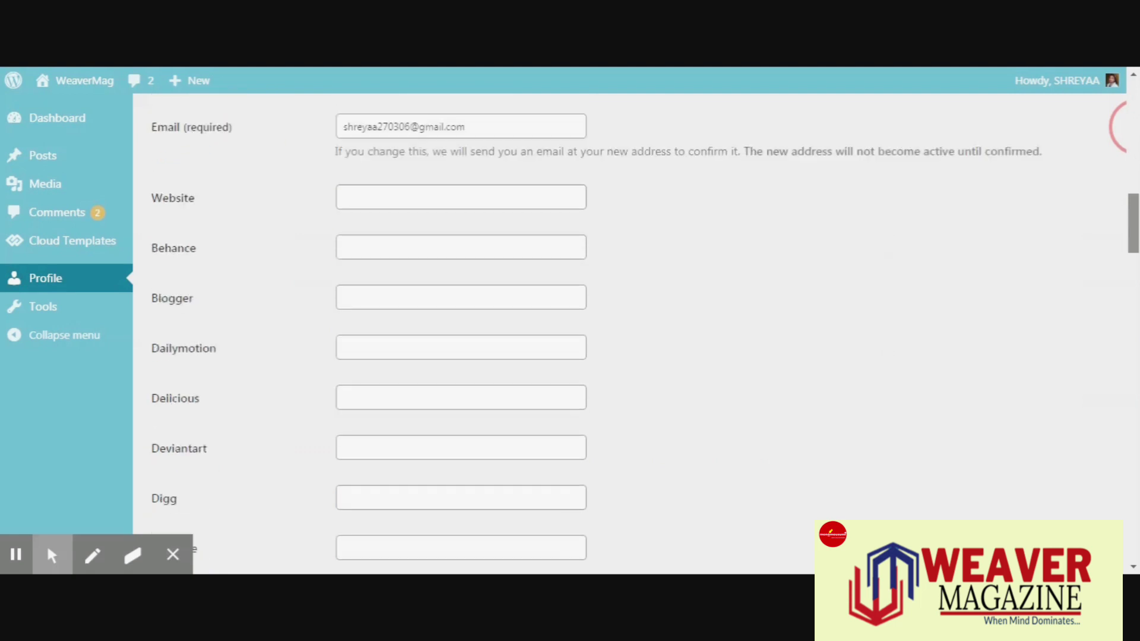
{"action": "scroll", "coordinate": [645, 339], "scroll_direction": "down", "scroll_amount": 2}
{"action": "scroll", "coordinate": [645, 339], "scroll_direction": "down", "scroll_amount": 1}
{"action": "scroll", "coordinate": [645, 339], "scroll_direction": "down", "scroll_amount": 2}
{"action": "scroll", "coordinate": [646, 339], "scroll_direction": "down", "scroll_amount": 2}
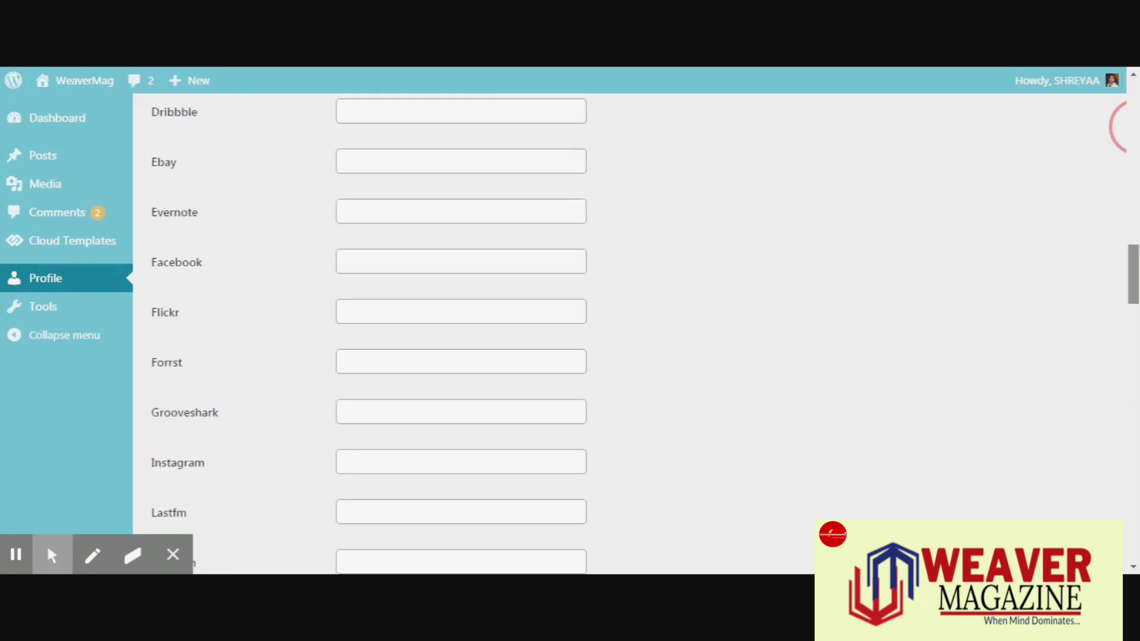
{"action": "scroll", "coordinate": [645, 339], "scroll_direction": "down", "scroll_amount": 2}
{"action": "scroll", "coordinate": [645, 339], "scroll_direction": "down", "scroll_amount": 1}
{"action": "scroll", "coordinate": [646, 339], "scroll_direction": "down", "scroll_amount": 4}
{"action": "scroll", "coordinate": [646, 339], "scroll_direction": "down", "scroll_amount": 2}
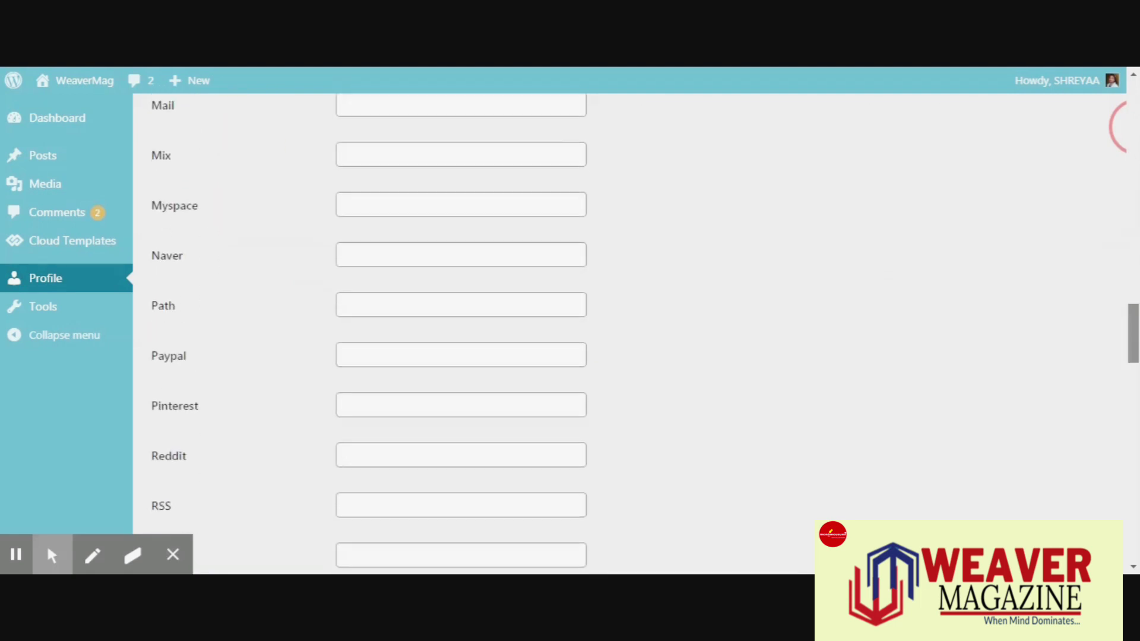
{"action": "scroll", "coordinate": [646, 339], "scroll_direction": "down", "scroll_amount": 1}
{"action": "scroll", "coordinate": [645, 339], "scroll_direction": "down", "scroll_amount": 2}
{"action": "scroll", "coordinate": [646, 339], "scroll_direction": "down", "scroll_amount": 2}
{"action": "scroll", "coordinate": [645, 339], "scroll_direction": "down", "scroll_amount": 1}
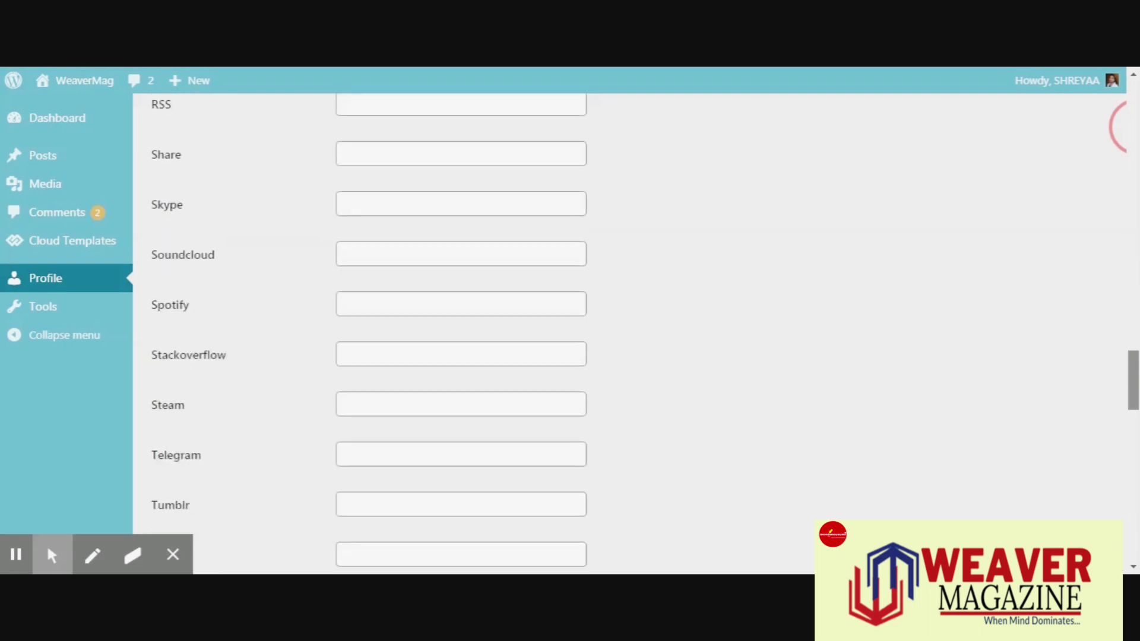
{"action": "scroll", "coordinate": [645, 339], "scroll_direction": "down", "scroll_amount": 4}
{"action": "scroll", "coordinate": [645, 339], "scroll_direction": "down", "scroll_amount": 3}
{"action": "scroll", "coordinate": [645, 339], "scroll_direction": "down", "scroll_amount": 1}
{"action": "scroll", "coordinate": [646, 339], "scroll_direction": "down", "scroll_amount": 2}
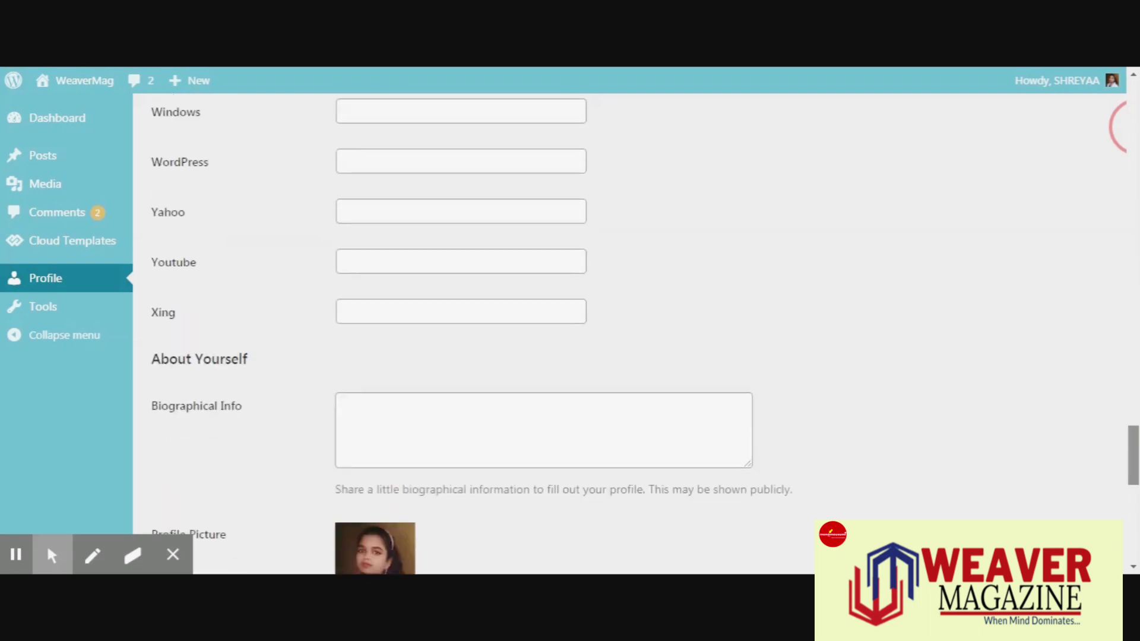
{"action": "scroll", "coordinate": [645, 339], "scroll_direction": "down", "scroll_amount": 2}
{"action": "scroll", "coordinate": [645, 339], "scroll_direction": "down", "scroll_amount": 2}
{"action": "scroll", "coordinate": [645, 339], "scroll_direction": "down", "scroll_amount": 4}
{"action": "scroll", "coordinate": [645, 339], "scroll_direction": "down", "scroll_amount": 2}
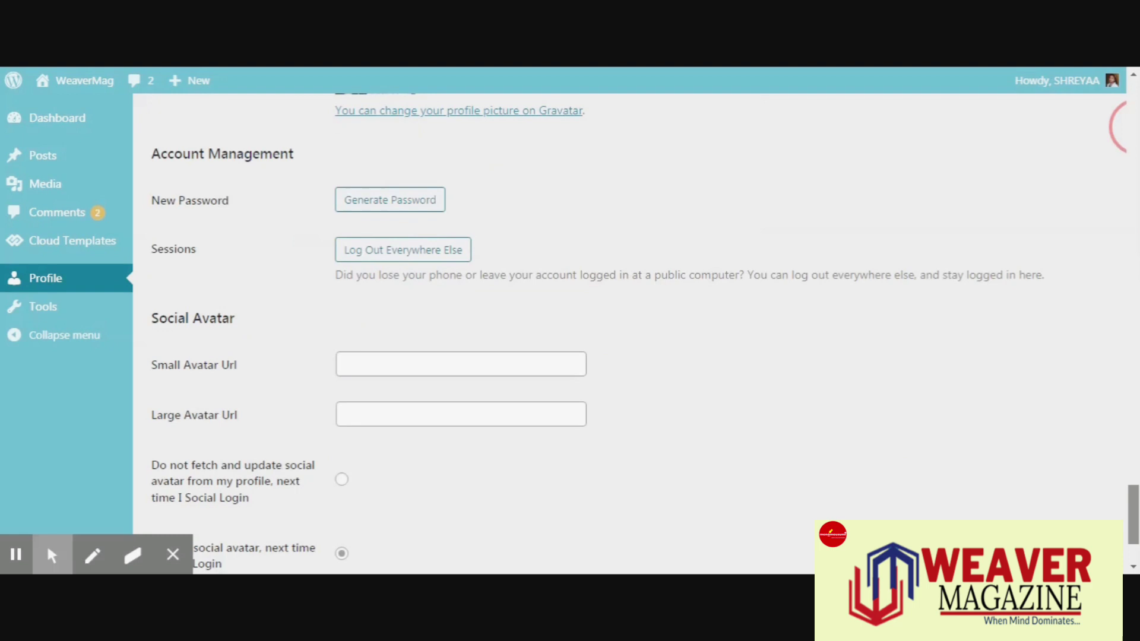
{"action": "scroll", "coordinate": [646, 339], "scroll_direction": "down", "scroll_amount": 1}
{"action": "scroll", "coordinate": [646, 339], "scroll_direction": "down", "scroll_amount": 1}
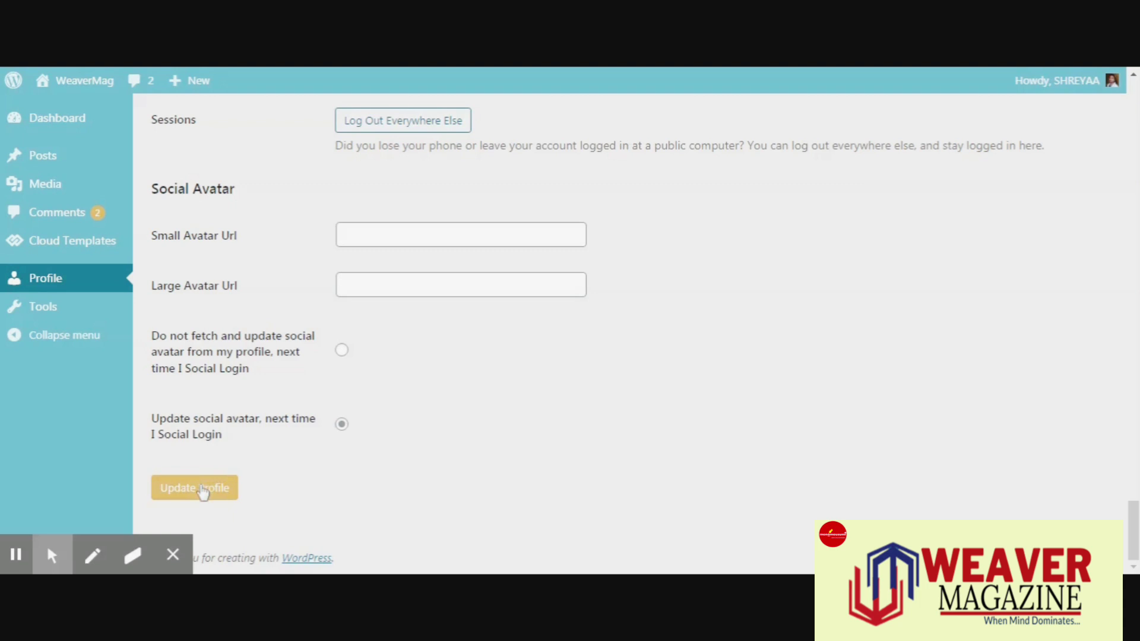
{"action": "left_click", "coordinate": [203, 491]}
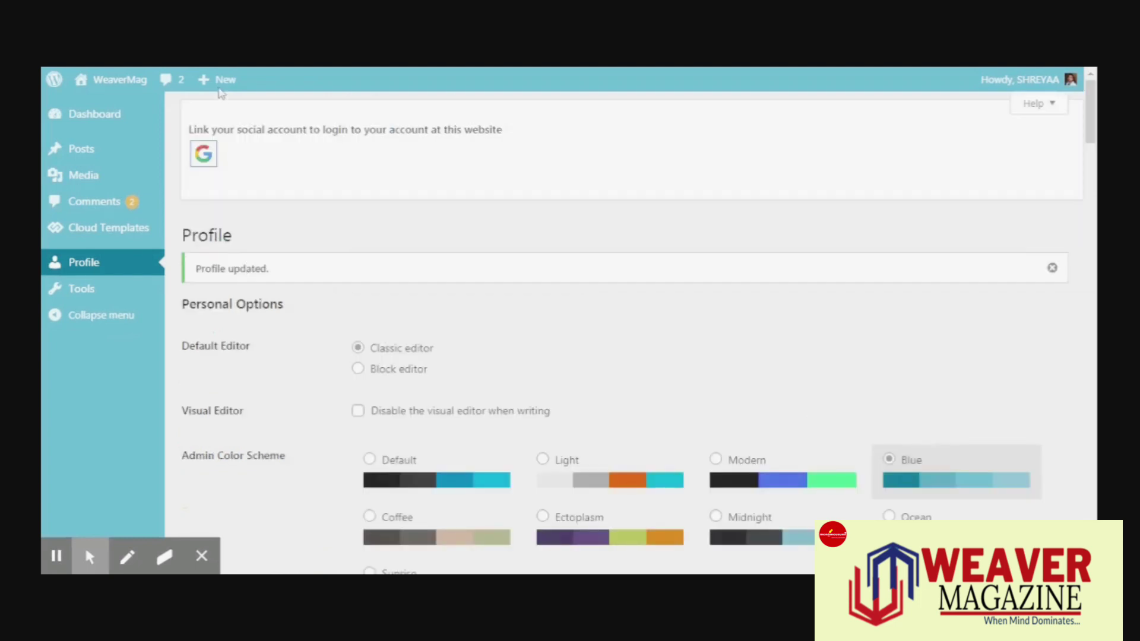
Step: Create a new post titled 'hfgvjdkhldjhskfdgjfkl' with body text 'hxfklsdhdisgj dujtosrupren y'
{"action": "left_click", "coordinate": [213, 83]}
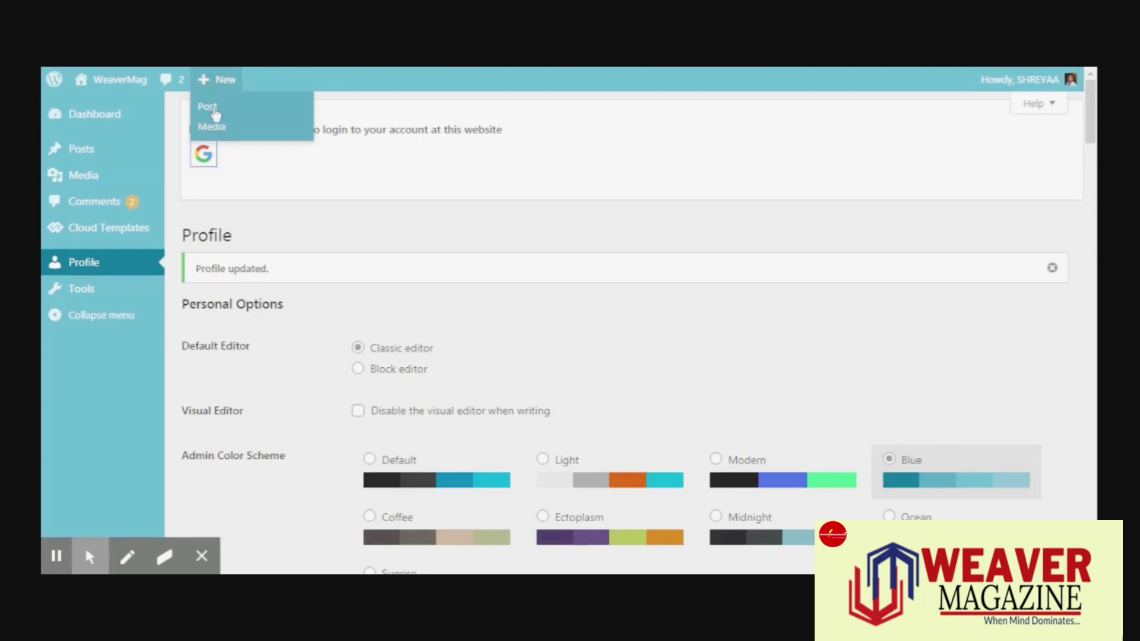
{"action": "left_click", "coordinate": [215, 112]}
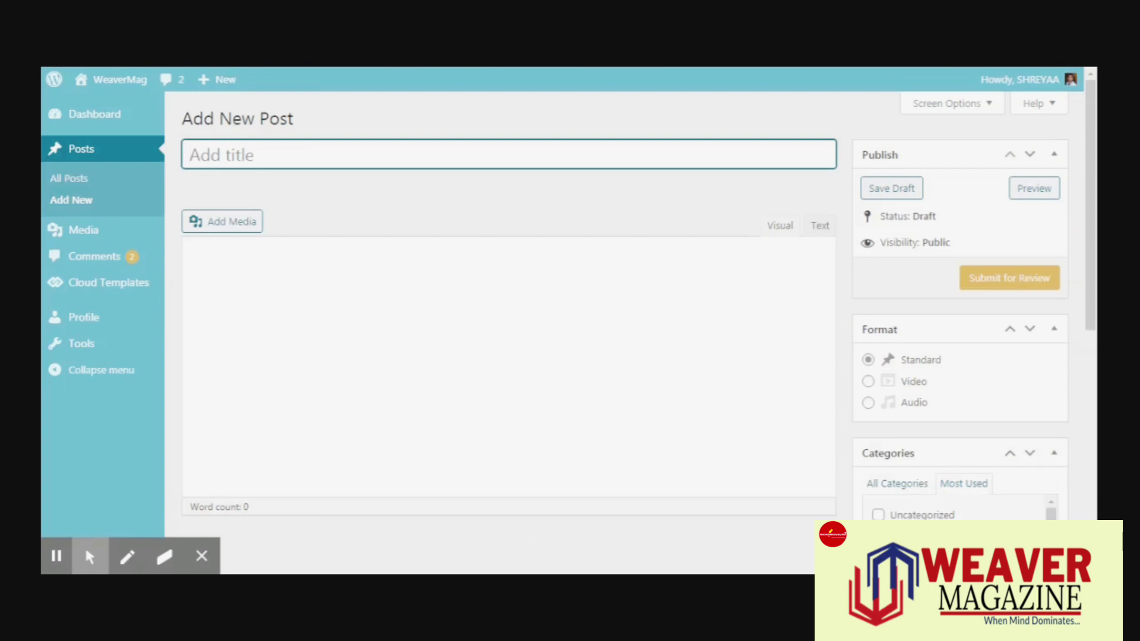
{"action": "type", "text": "hfgvjdkhldjhskfdgj"}
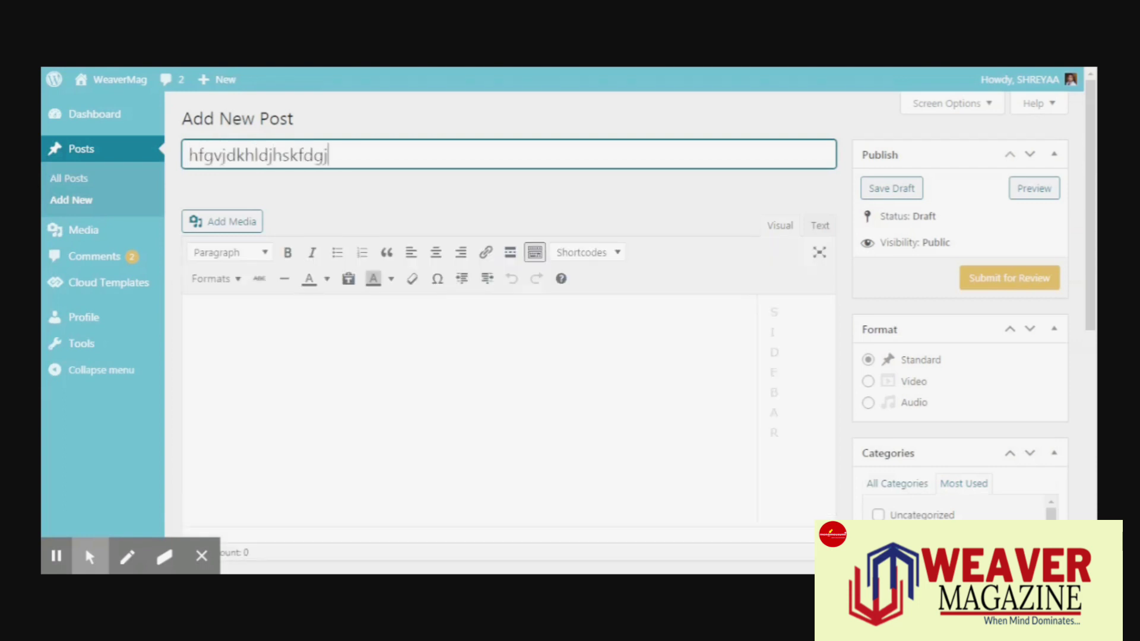
{"action": "type", "text": "fkl"}
{"action": "left_click", "coordinate": [264, 325]}
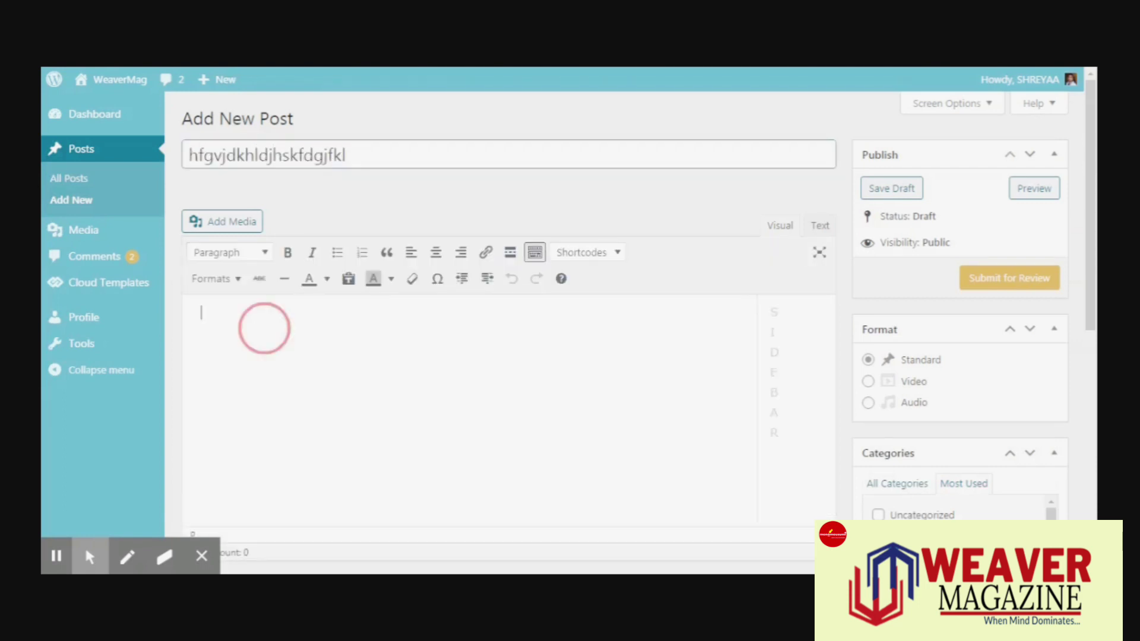
{"action": "type", "text": "hxfklsdhdisgj "}
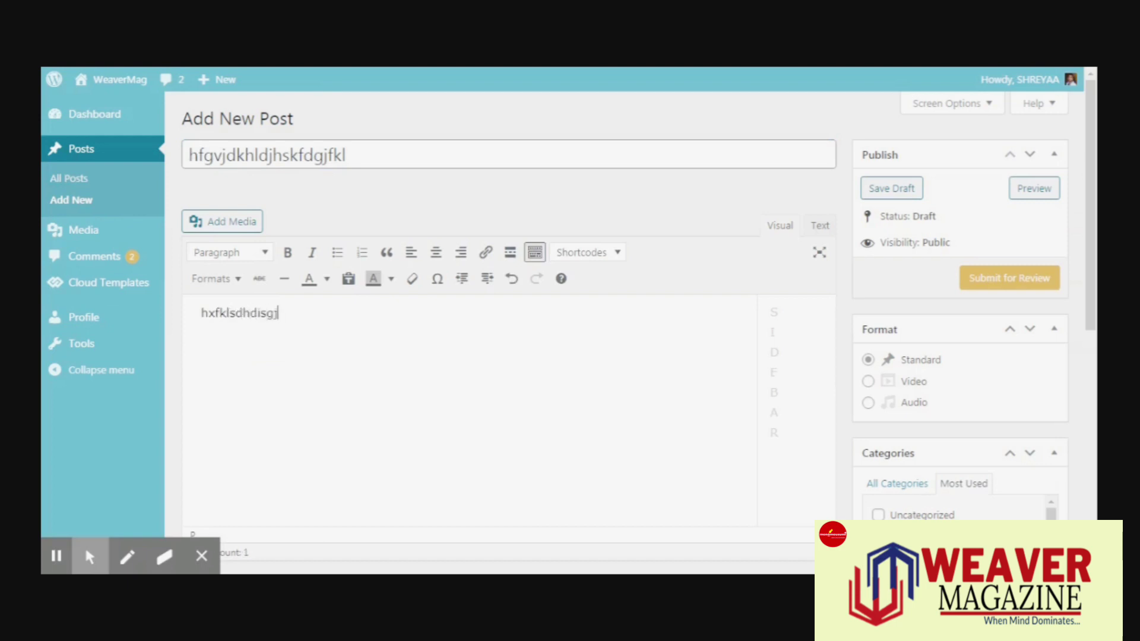
{"action": "type", "text": "dujtosrupren y"}
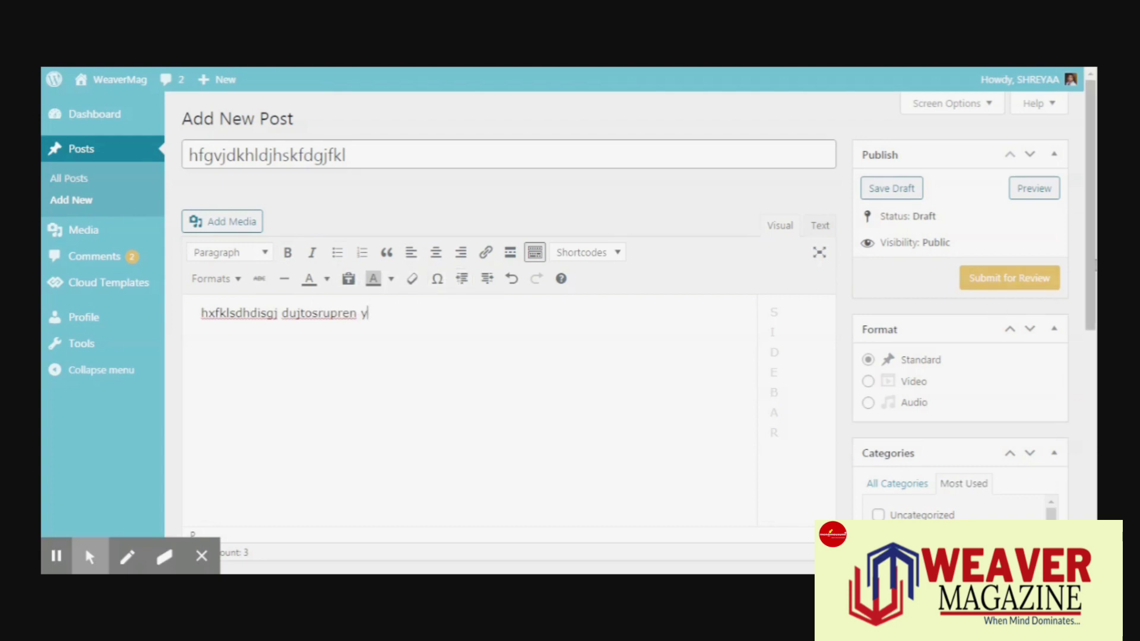
Step: Tick the Lifestyle, Health & Fitness and Editorial categories for the post
{"action": "scroll", "coordinate": [1091, 254], "scroll_direction": "down", "scroll_amount": 3}
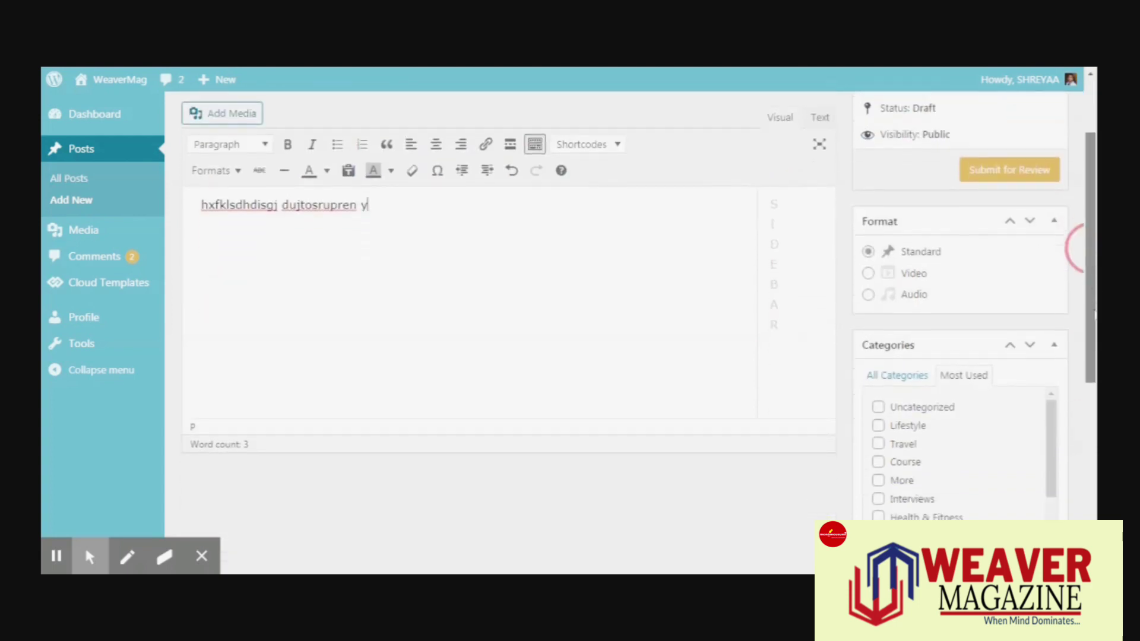
{"action": "scroll", "coordinate": [1087, 248], "scroll_direction": "down", "scroll_amount": 2}
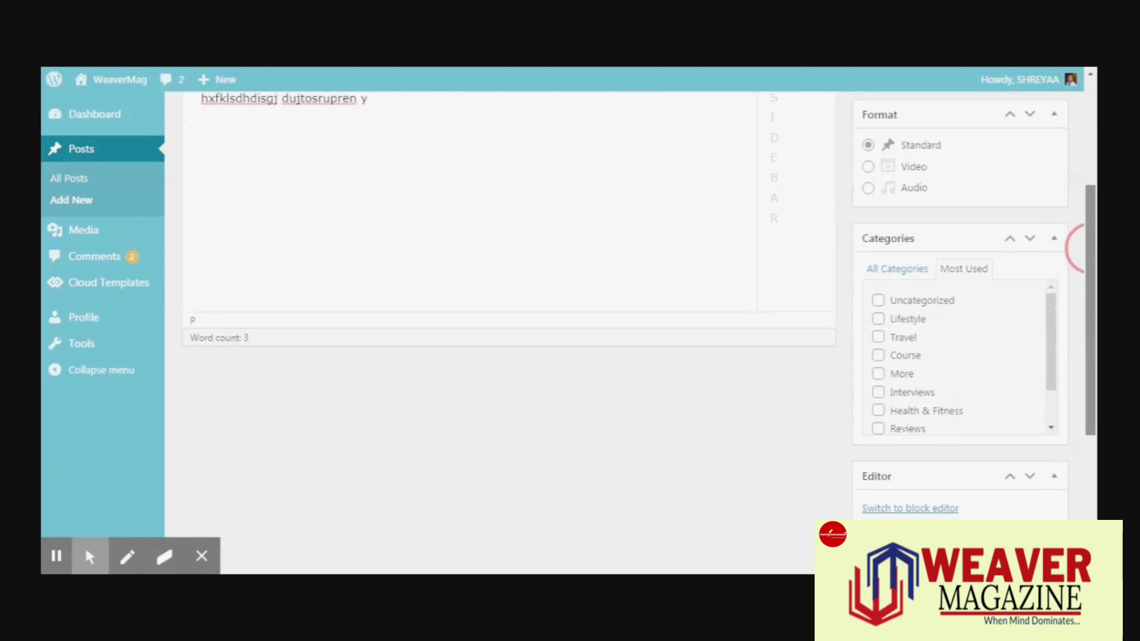
{"action": "scroll", "coordinate": [1087, 248], "scroll_direction": "down", "scroll_amount": 2}
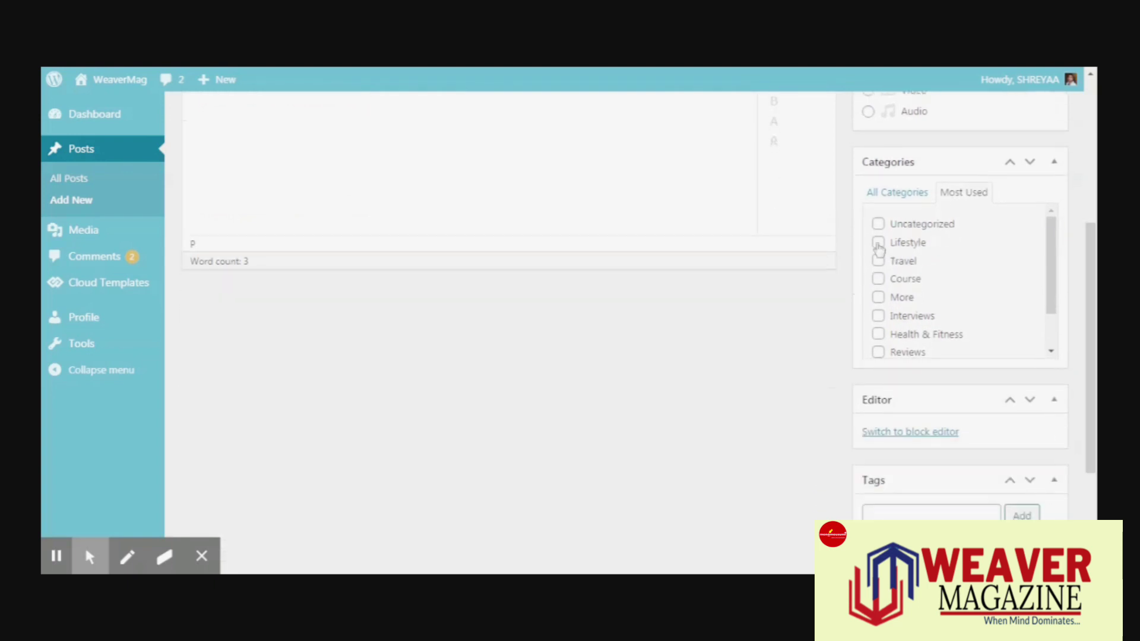
{"action": "left_click", "coordinate": [878, 243]}
{"action": "left_click", "coordinate": [878, 334]}
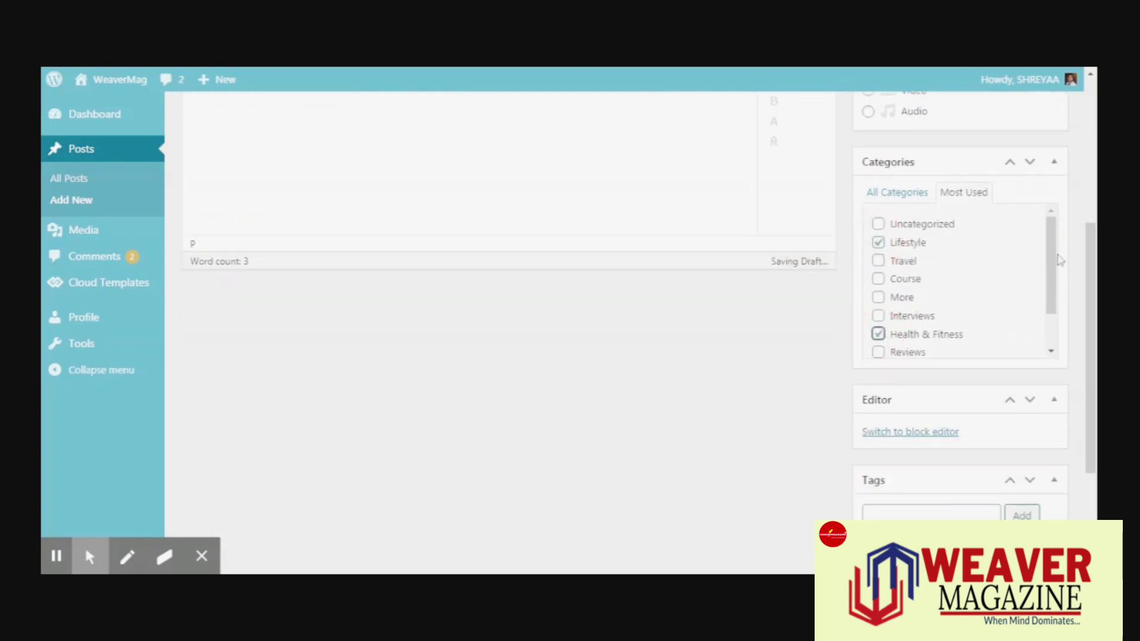
{"action": "left_click_drag", "start_coordinate": [1051, 264], "coordinate": [1038, 371]}
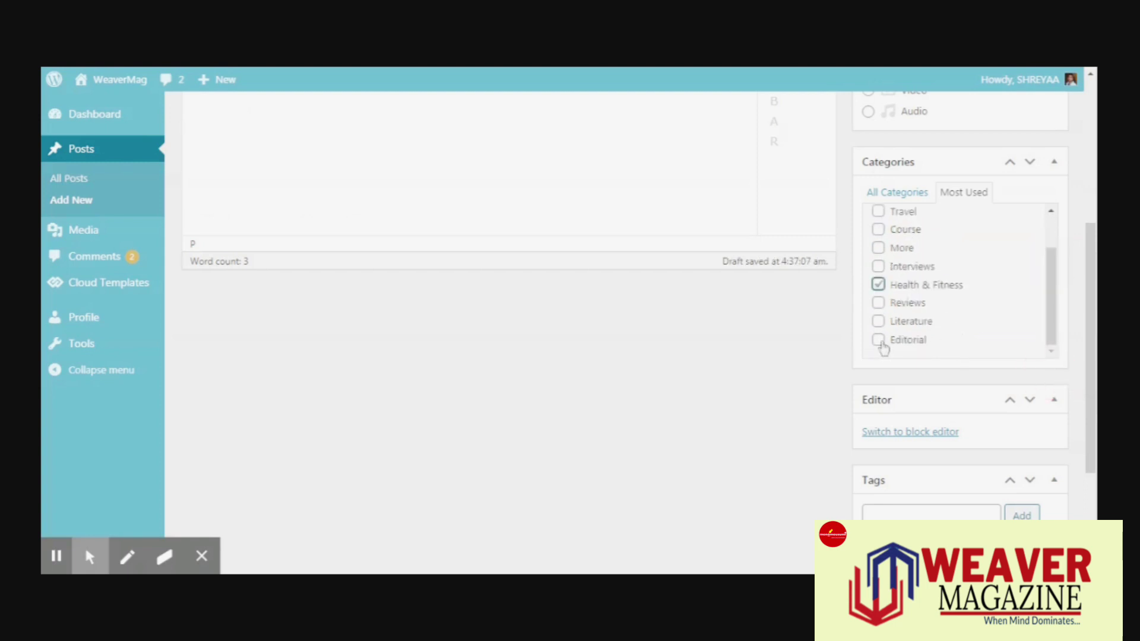
{"action": "left_click", "coordinate": [878, 341]}
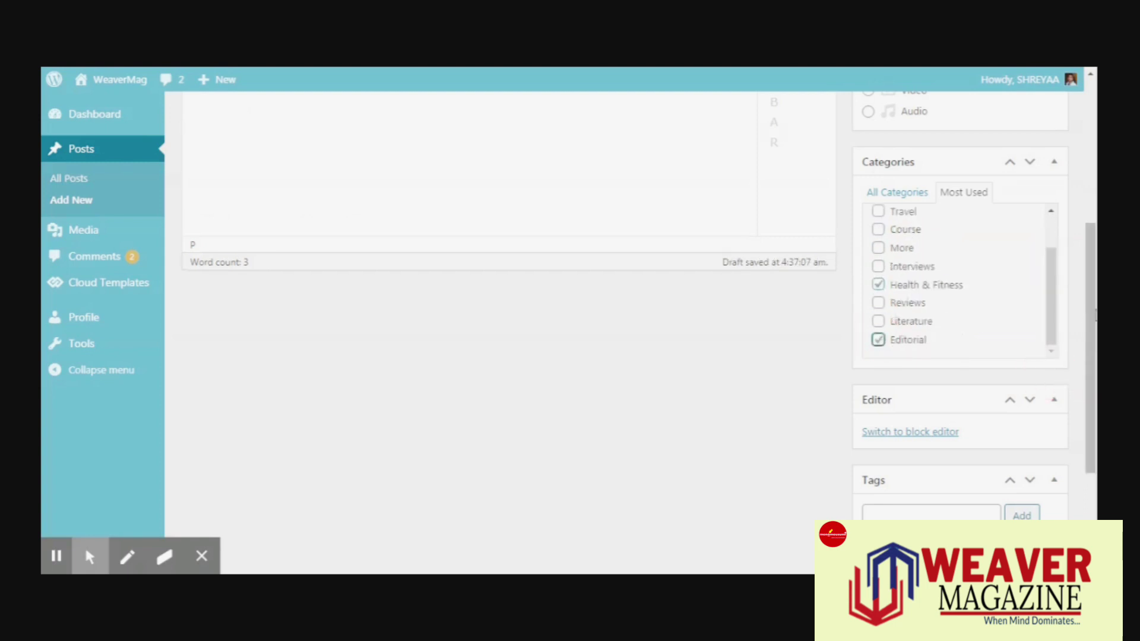
{"action": "left_click_drag", "start_coordinate": [1090, 224], "coordinate": [1086, 309]}
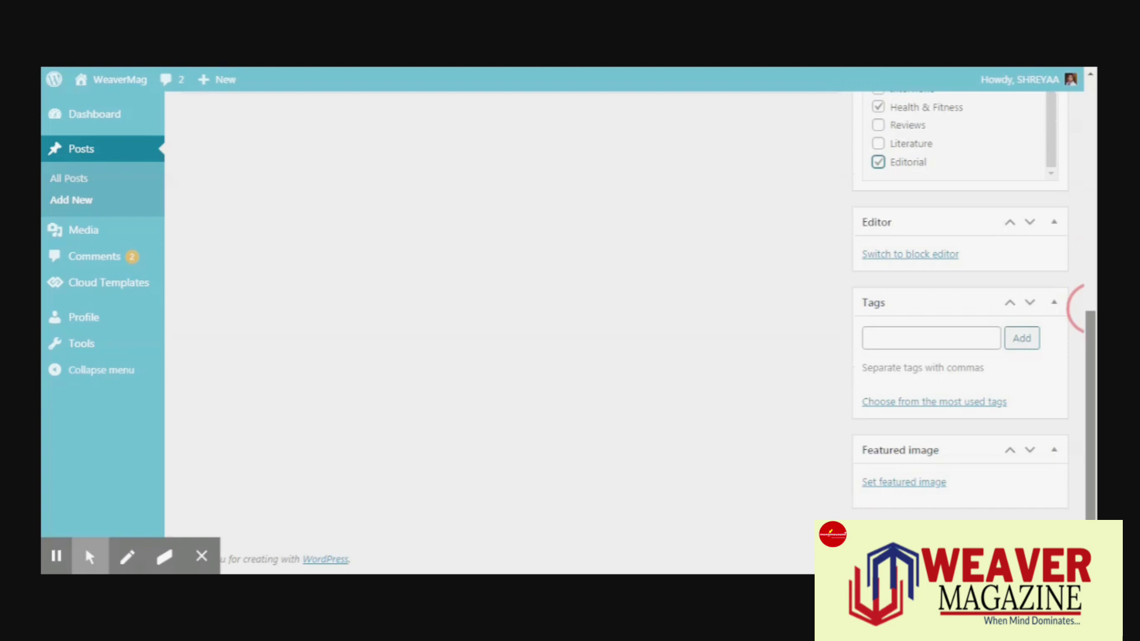
Step: Upload Jellyfish.jpg and set it as the post's featured image
{"action": "left_click", "coordinate": [895, 482]}
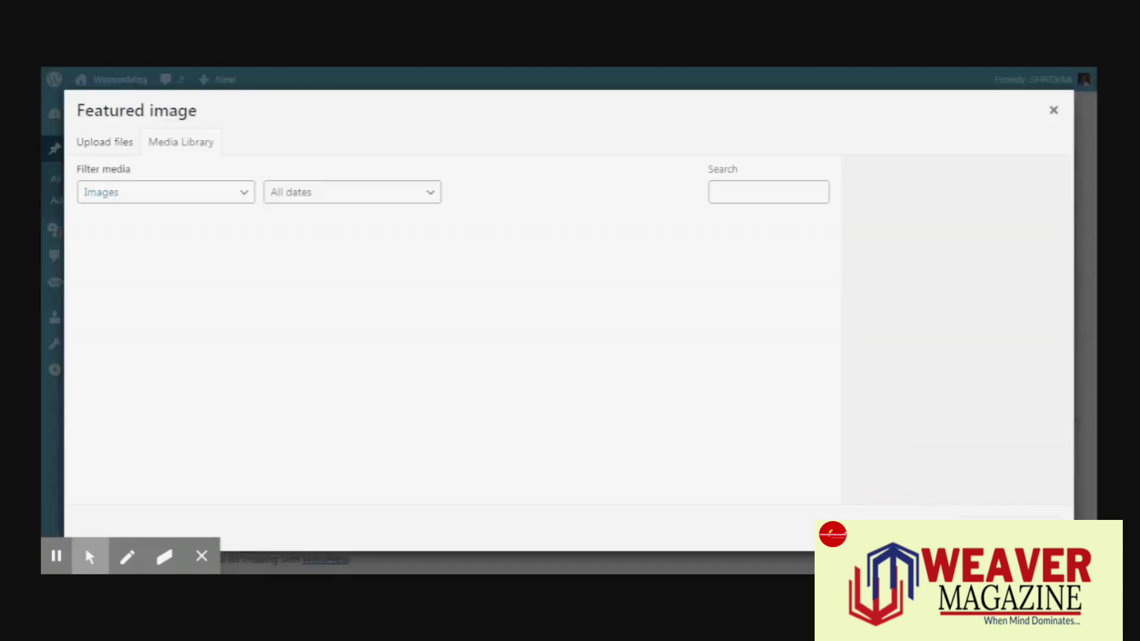
{"action": "left_click", "coordinate": [101, 146]}
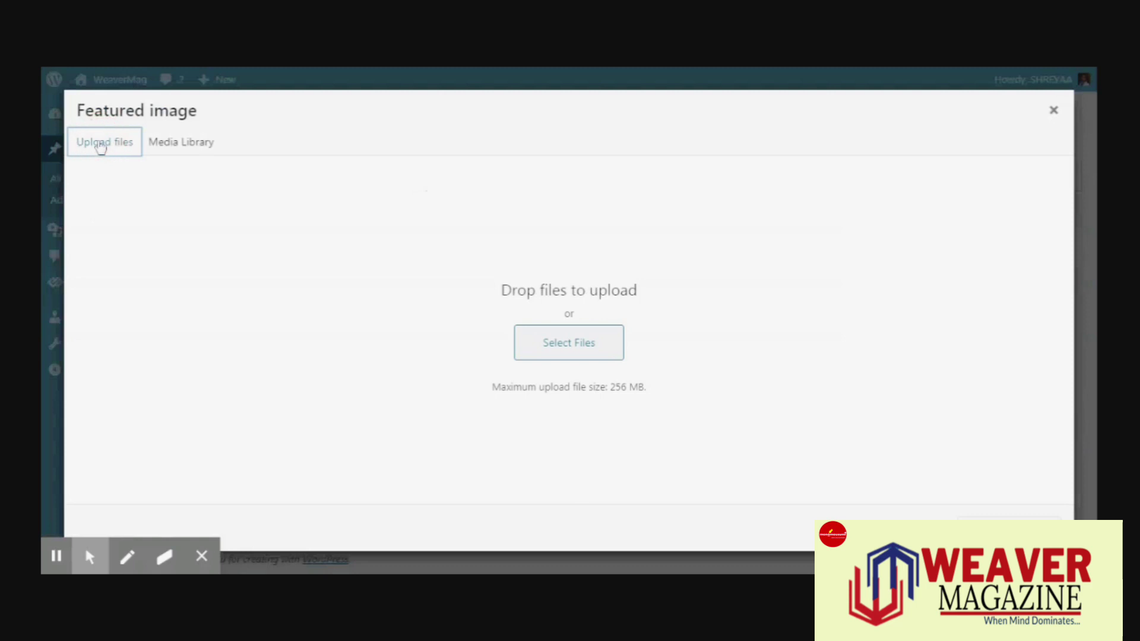
{"action": "left_click", "coordinate": [551, 352]}
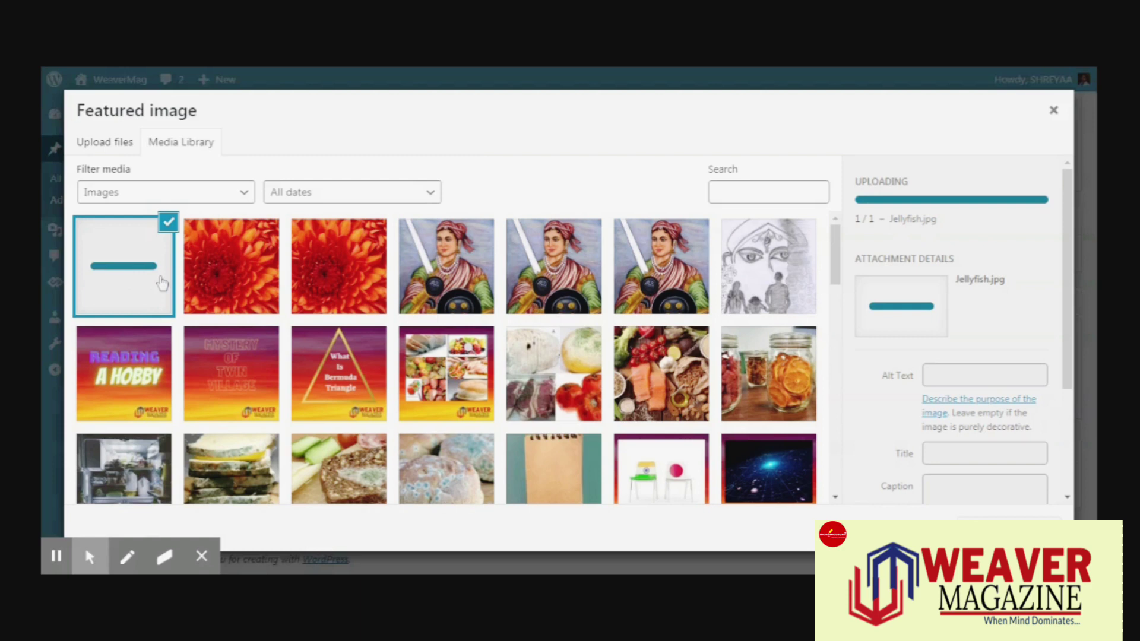
{"action": "left_click", "coordinate": [160, 282]}
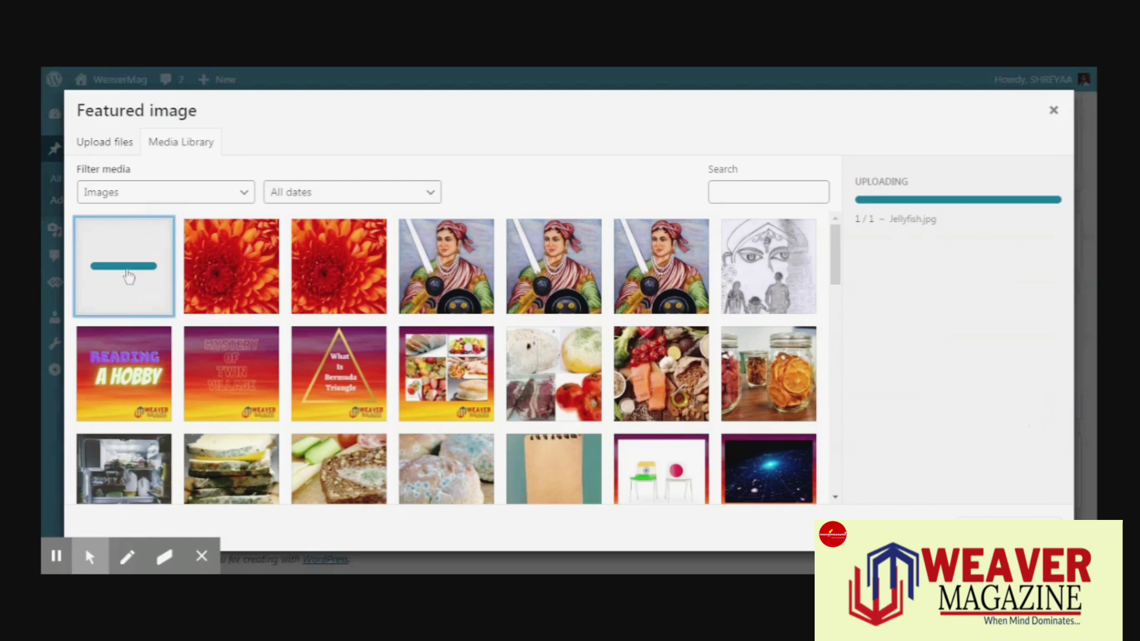
{"action": "left_click", "coordinate": [128, 276]}
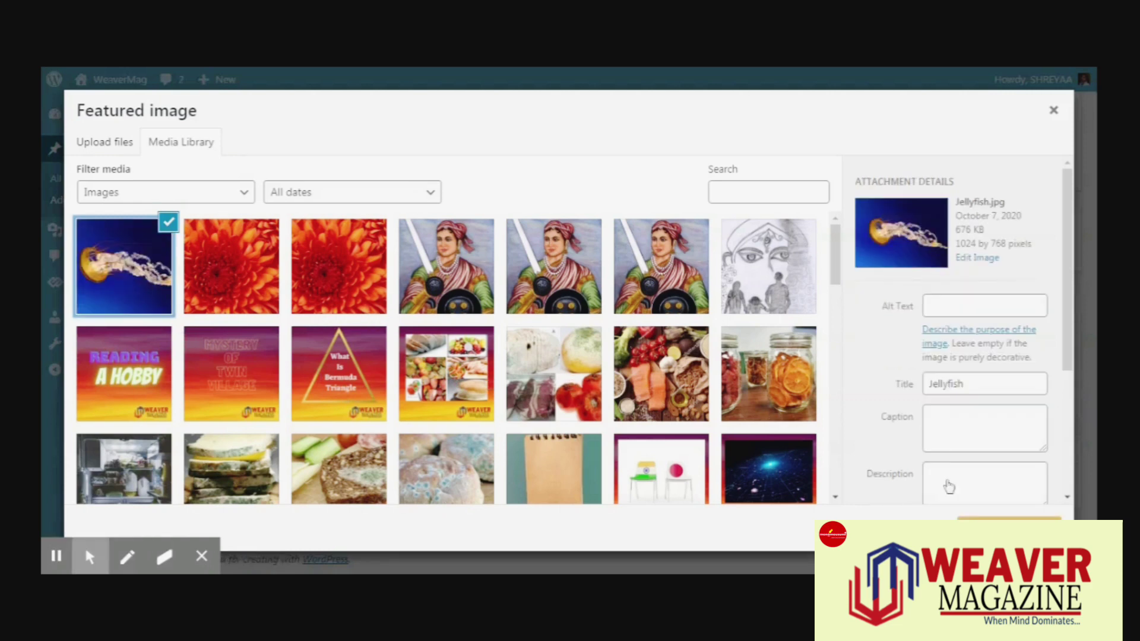
{"action": "left_click", "coordinate": [1009, 526]}
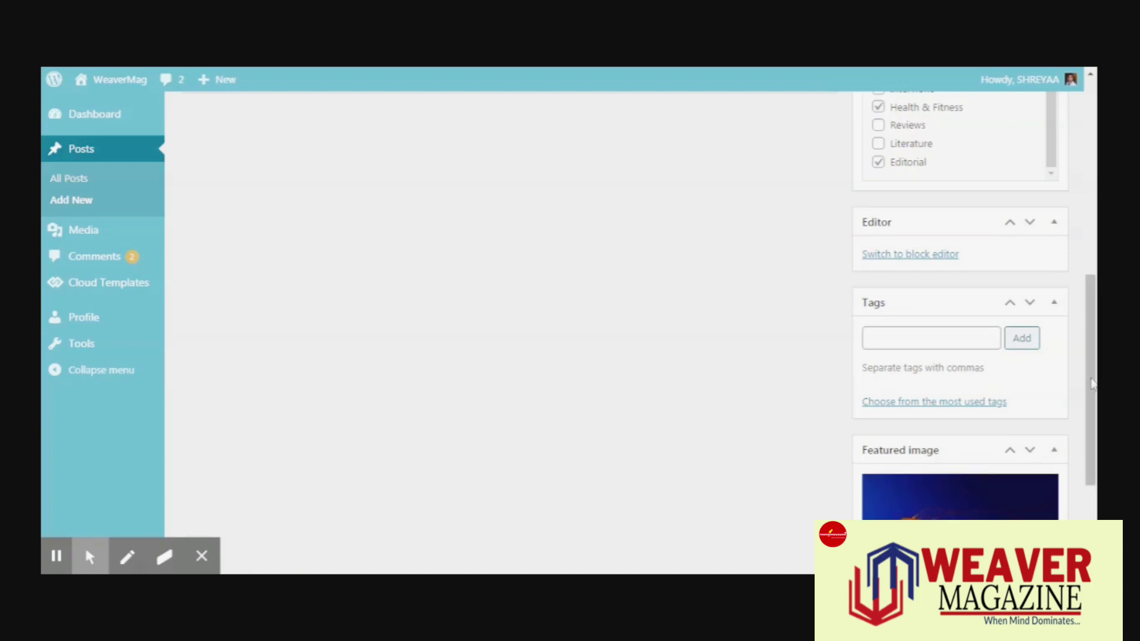
{"action": "mouse_move", "coordinate": [1091, 389]}
{"action": "left_mouse_down"}
{"action": "mouse_move", "coordinate": [1092, 436]}
{"action": "mouse_move", "coordinate": [1089, 378]}
{"action": "left_mouse_up"}
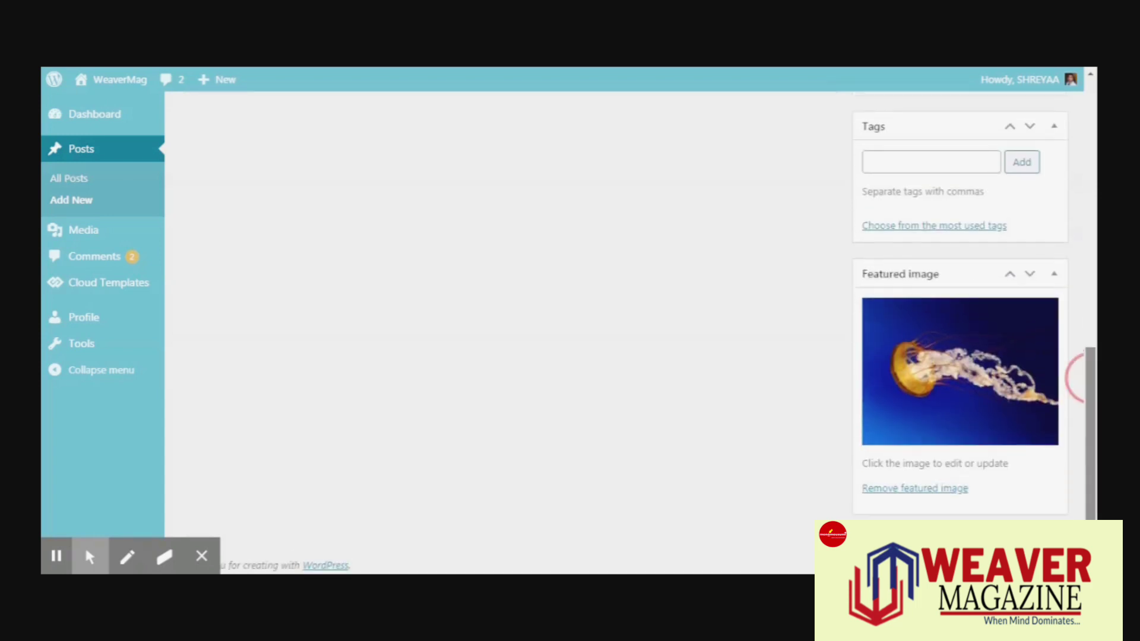
{"action": "scroll", "coordinate": [653, 297], "scroll_direction": "up", "scroll_amount": 10}
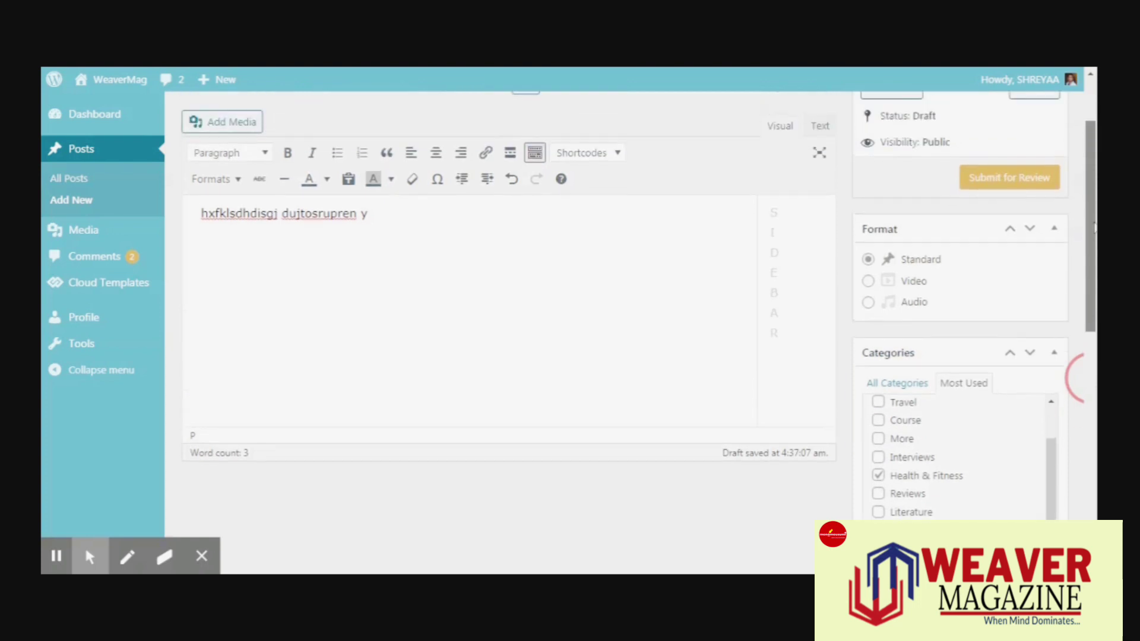
{"action": "left_click_drag", "start_coordinate": [1094, 209], "coordinate": [1091, 168]}
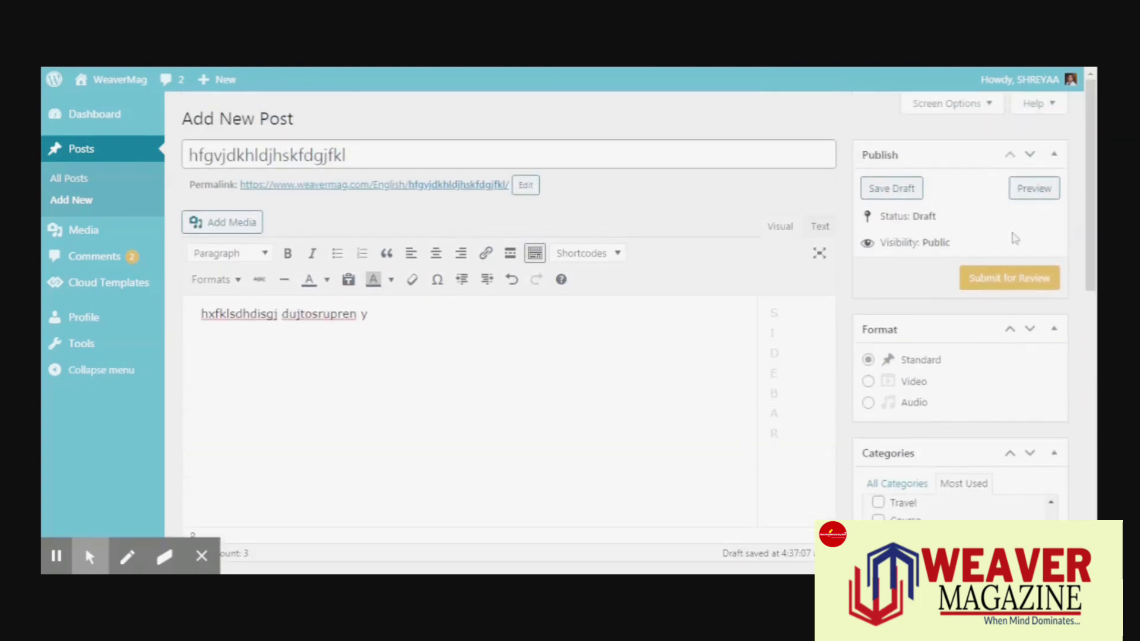
{"action": "left_click_drag", "start_coordinate": [1018, 239], "coordinate": [967, 264]}
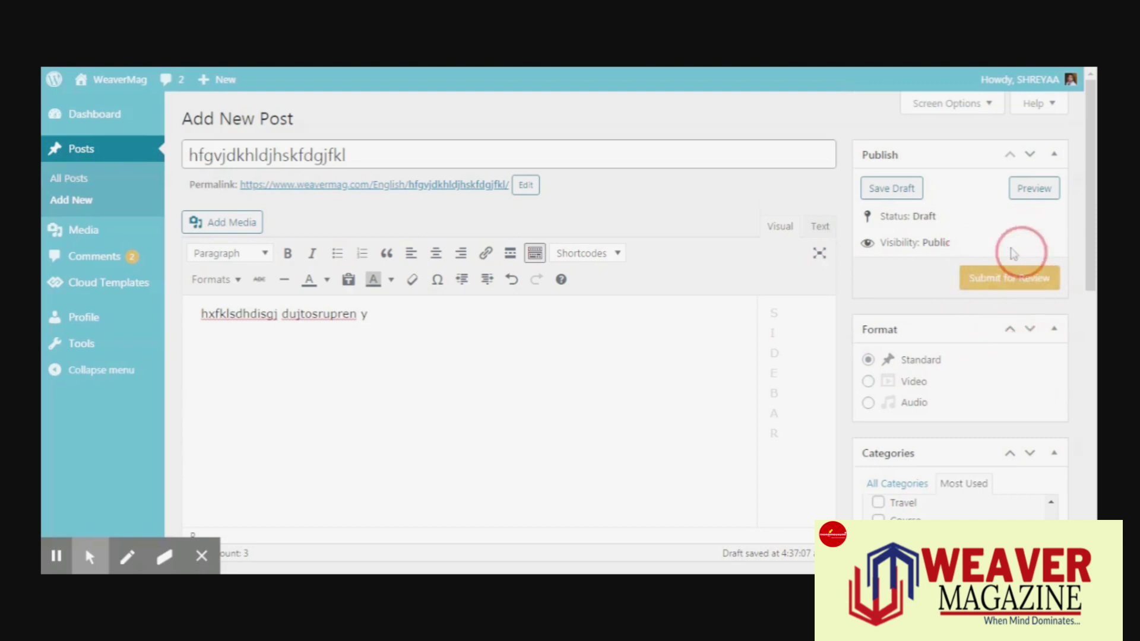
{"action": "left_click_drag", "start_coordinate": [1031, 281], "coordinate": [1012, 233]}
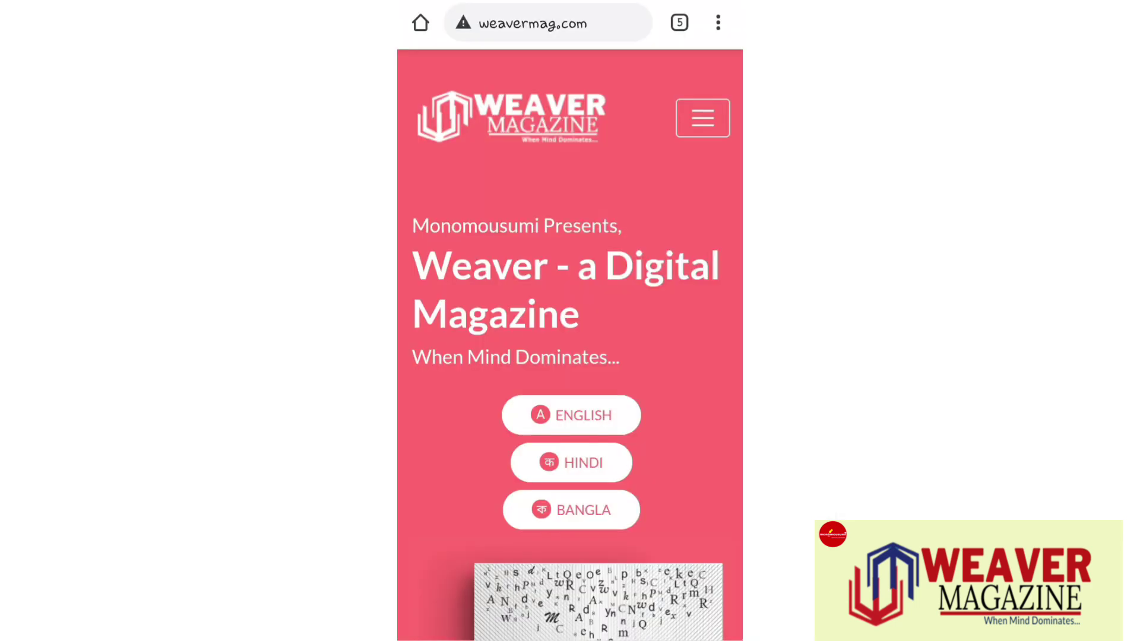